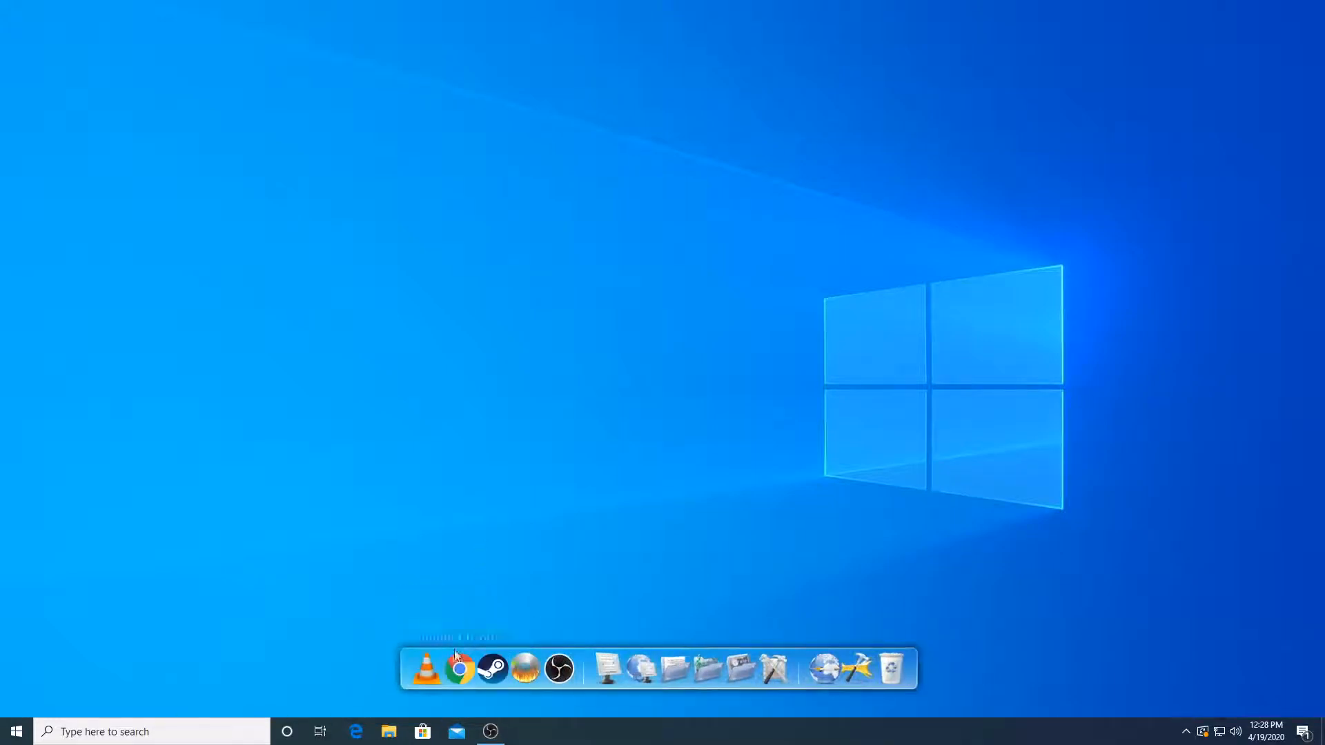
Step: Search for "windows 10 iso" in Chrome and open Microsoft's Windows 10 disc image download page
left_click(461, 656)
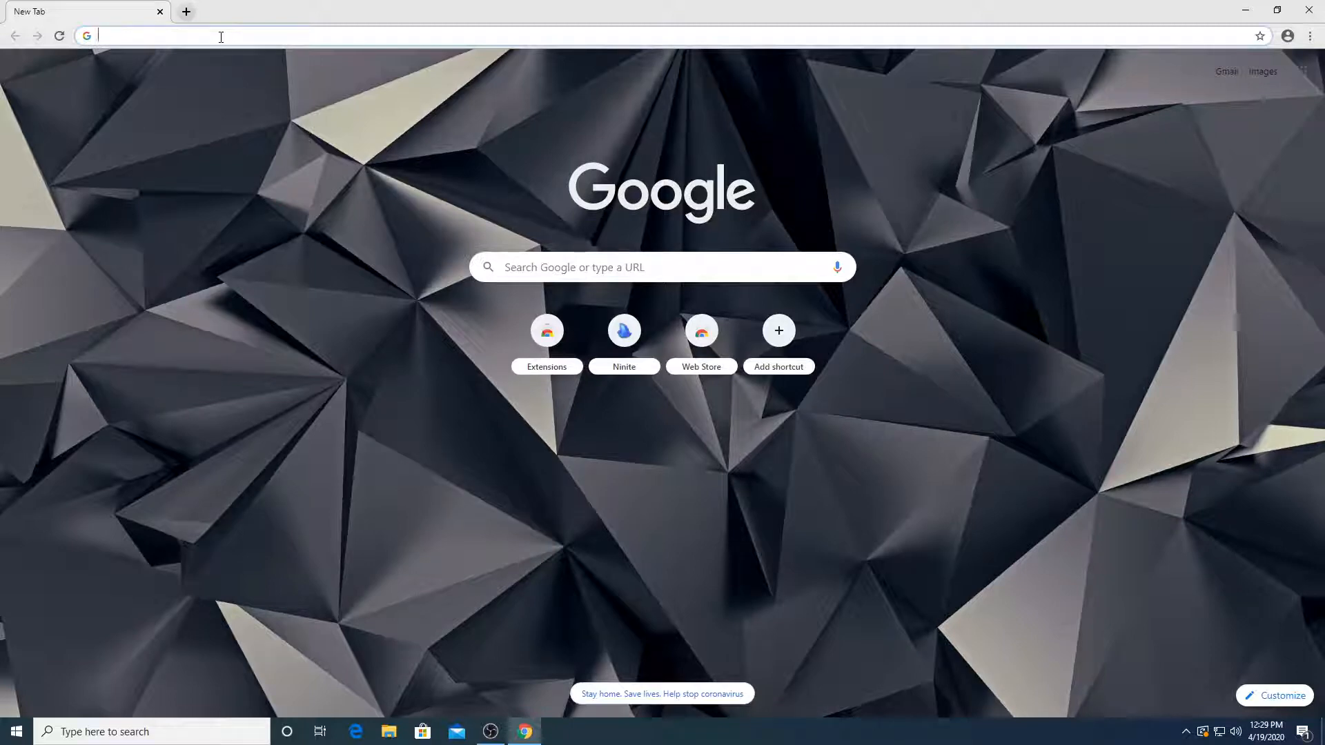
type("w")
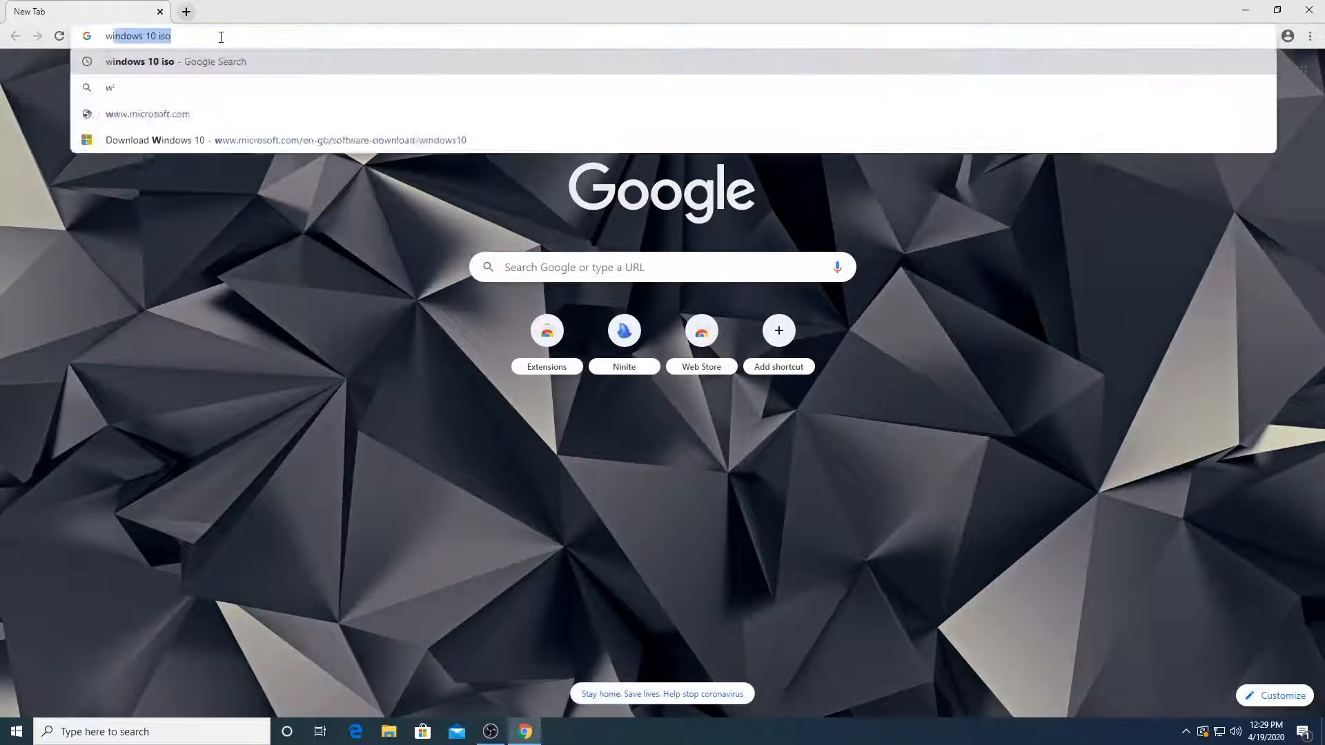
type("indows 10 iso")
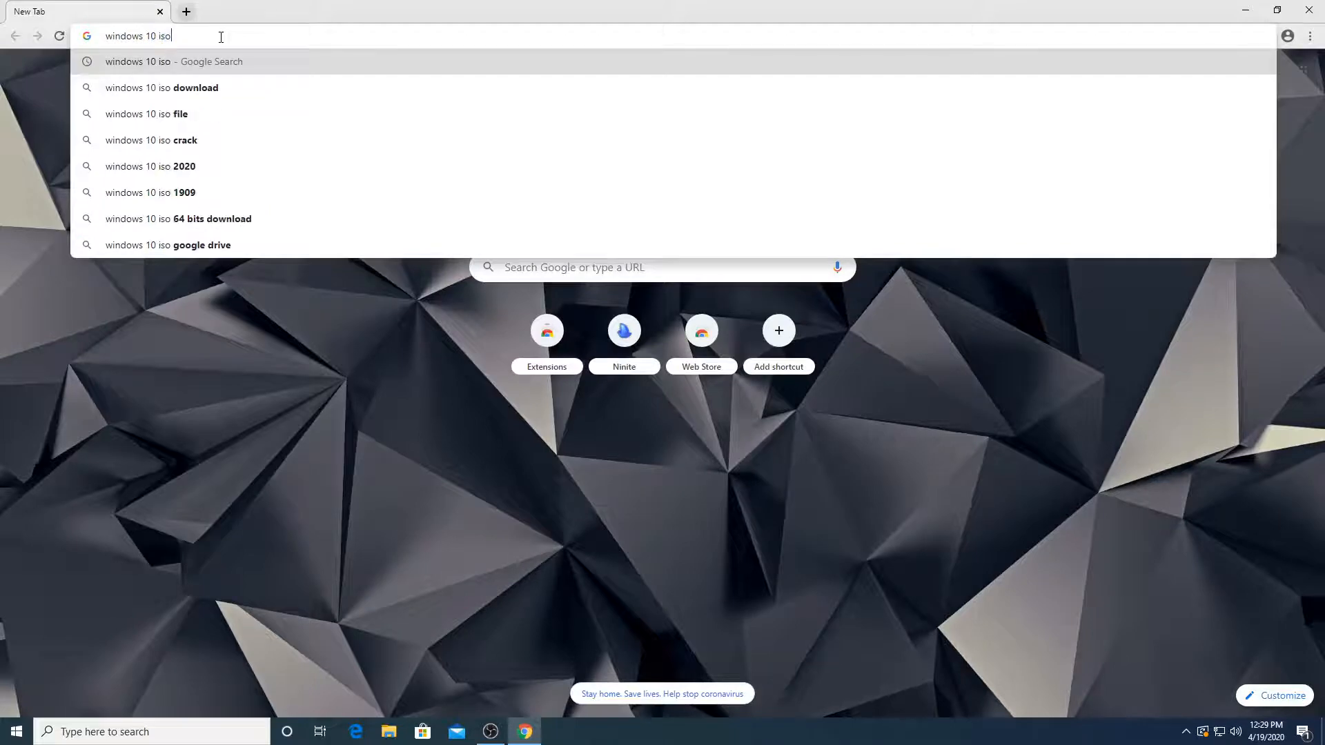
key("Return")
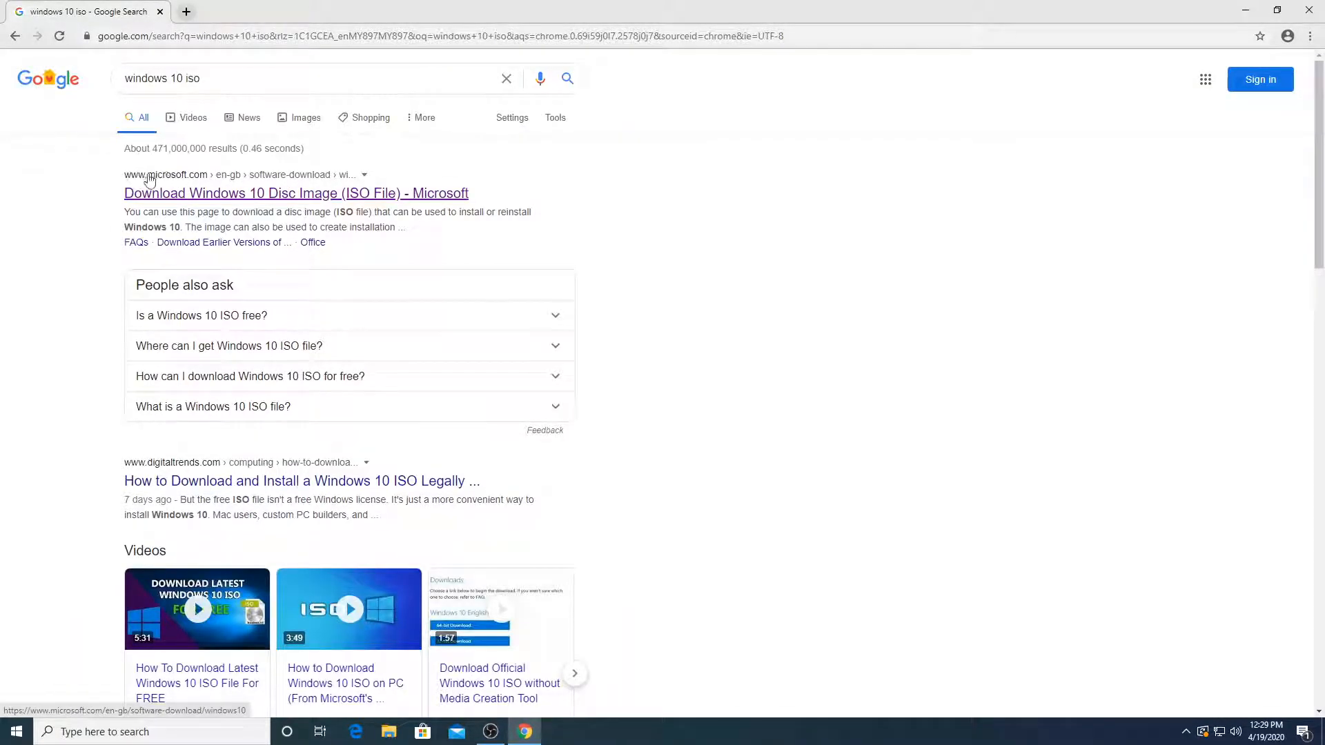
left_click(219, 192)
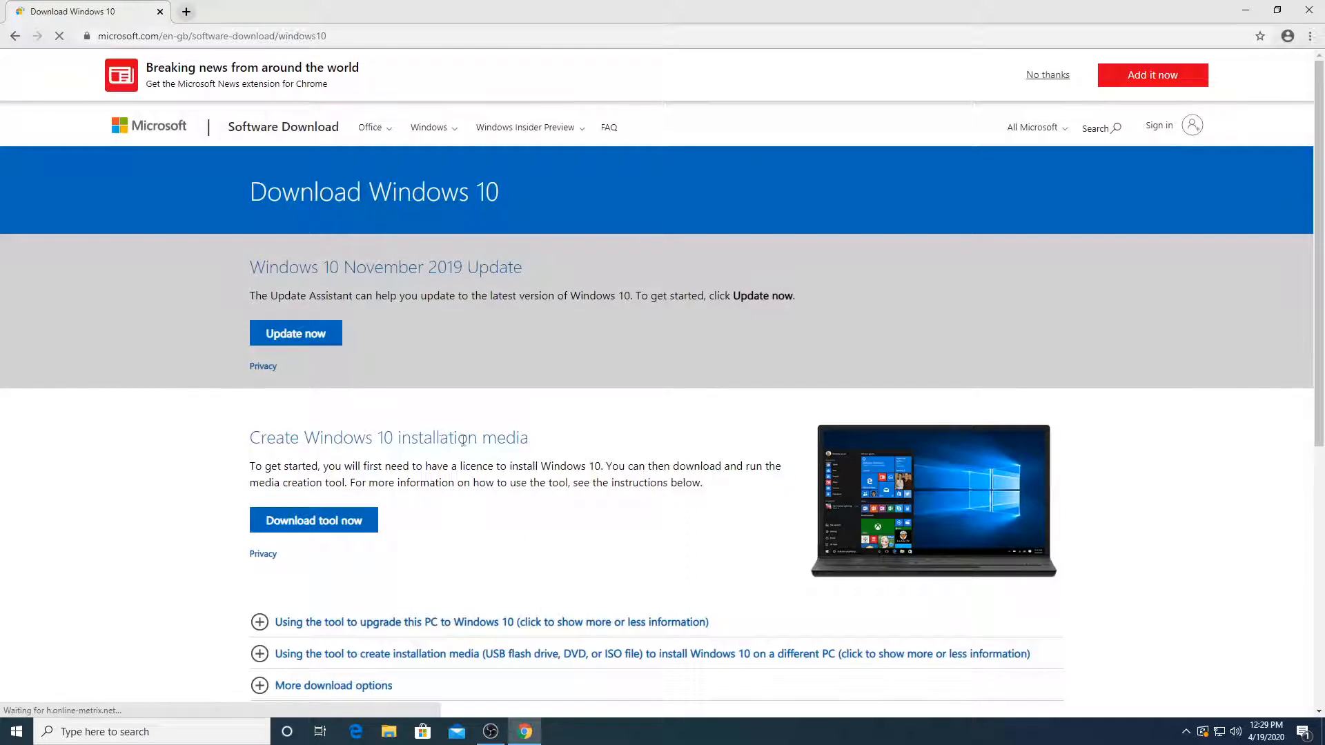
Step: Download and run the Windows 10 media creation tool, closing the browser window
left_click(336, 519)
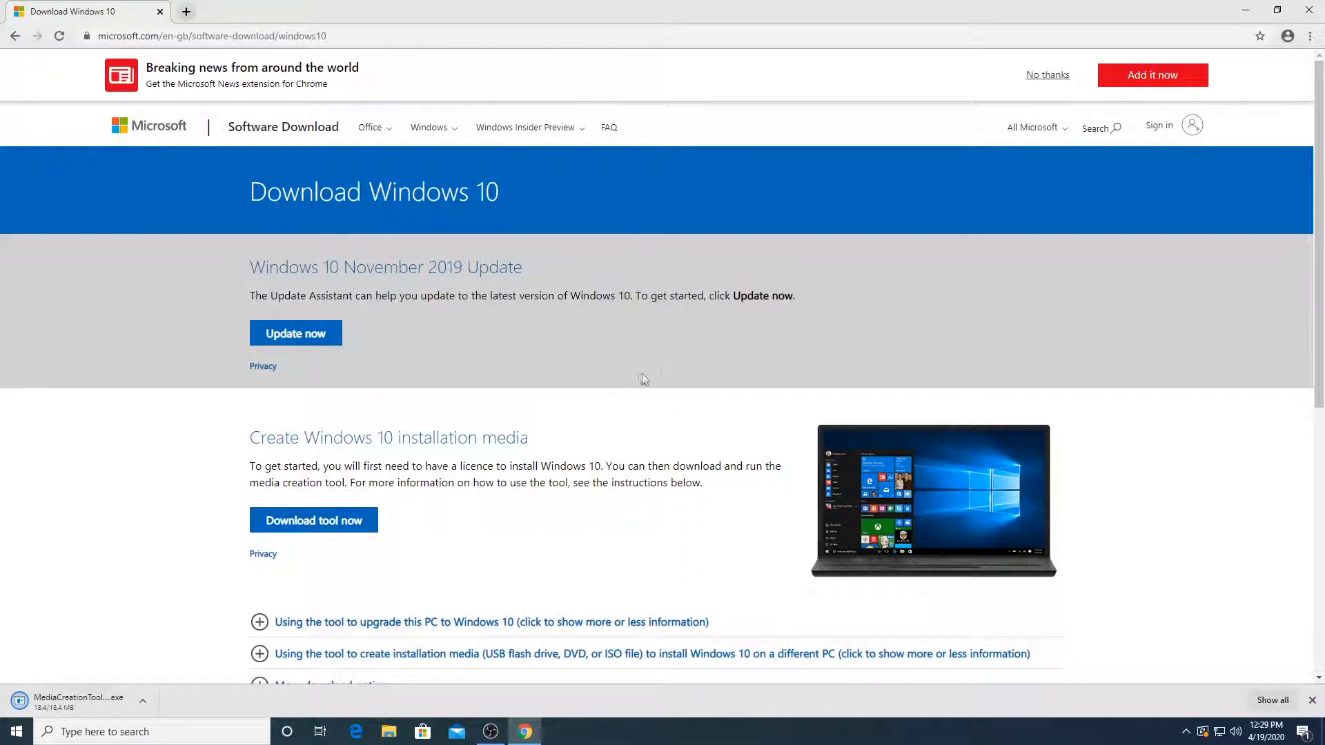
left_click(60, 701)
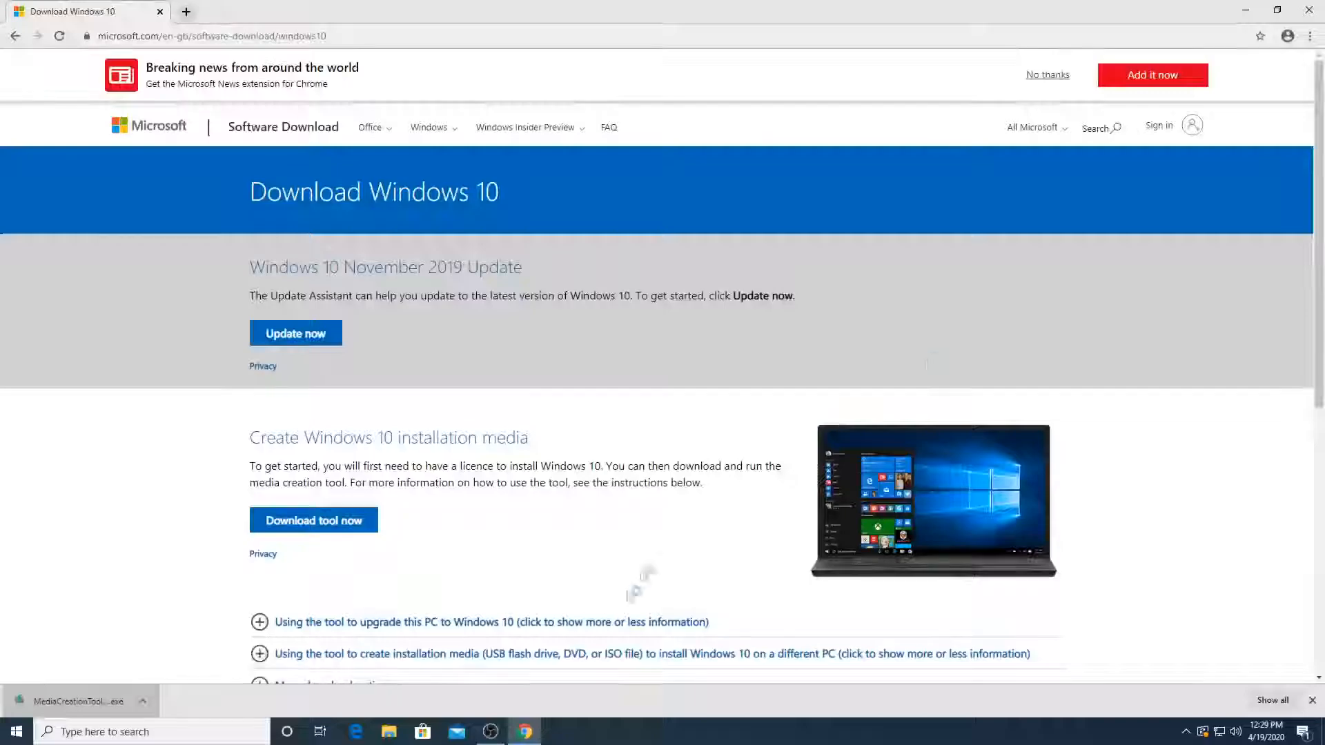
right_click(524, 732)
left_click(522, 701)
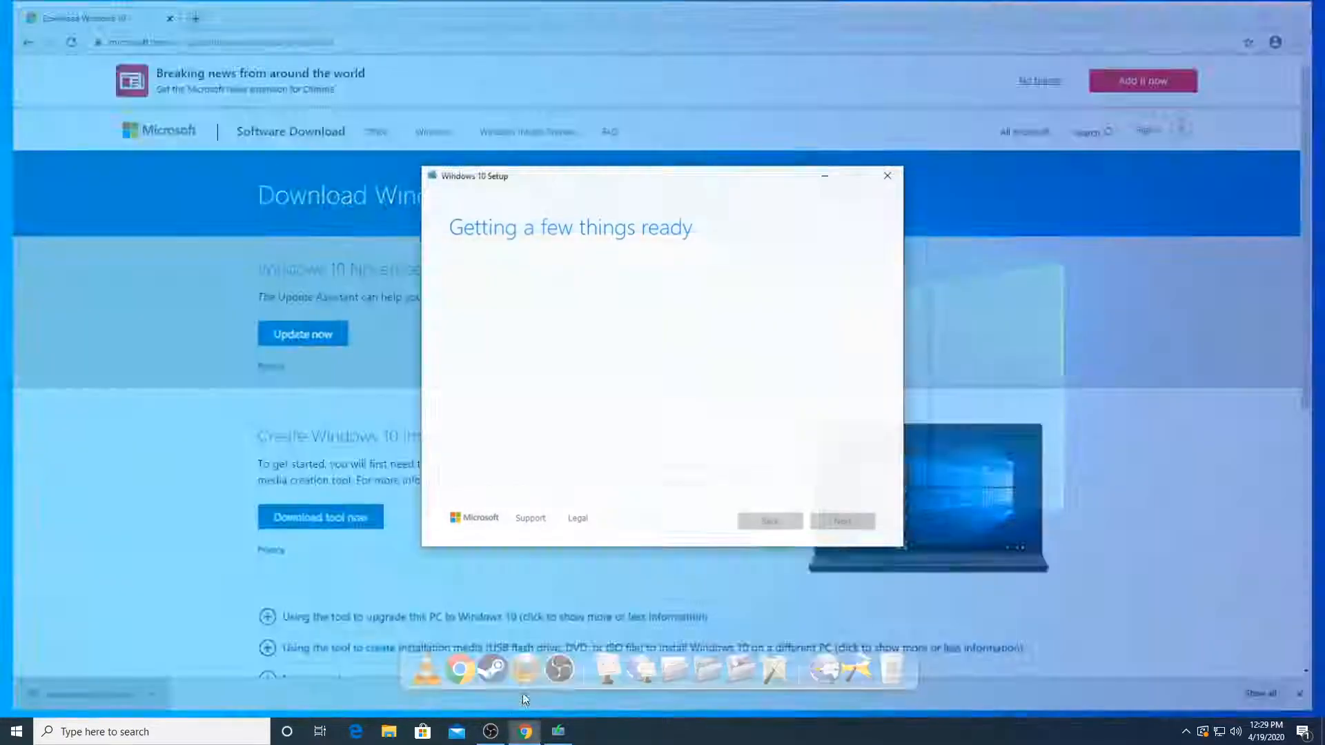
right_click(1052, 159)
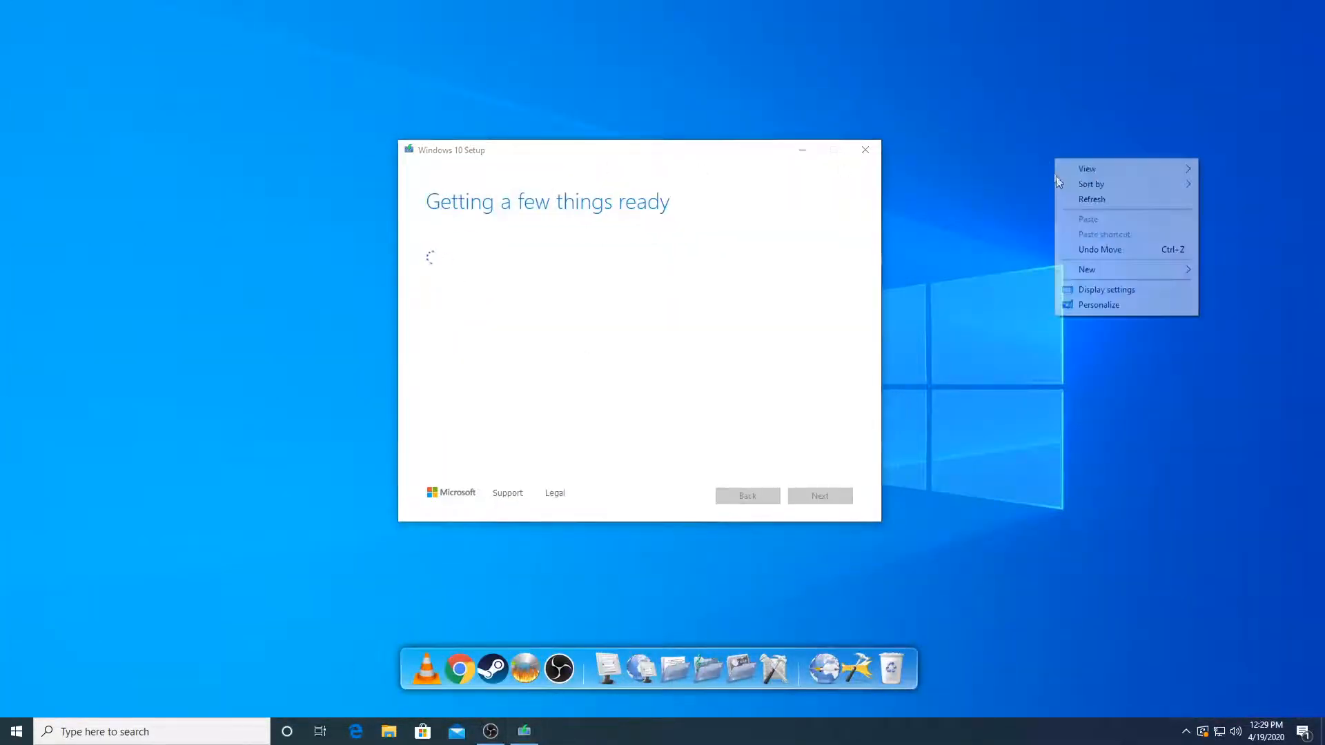
left_click(1075, 200)
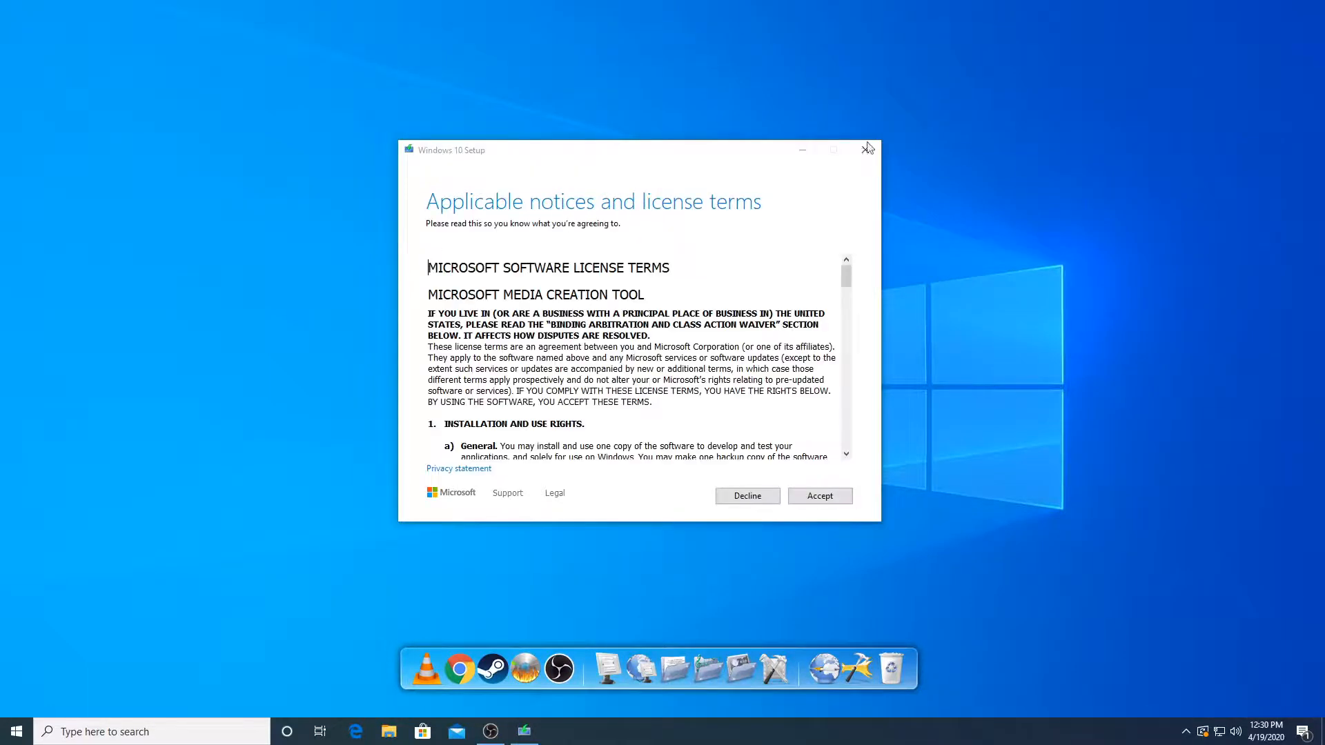
left_click_drag(668, 153, 643, 122)
right_click(969, 175)
left_click(997, 213)
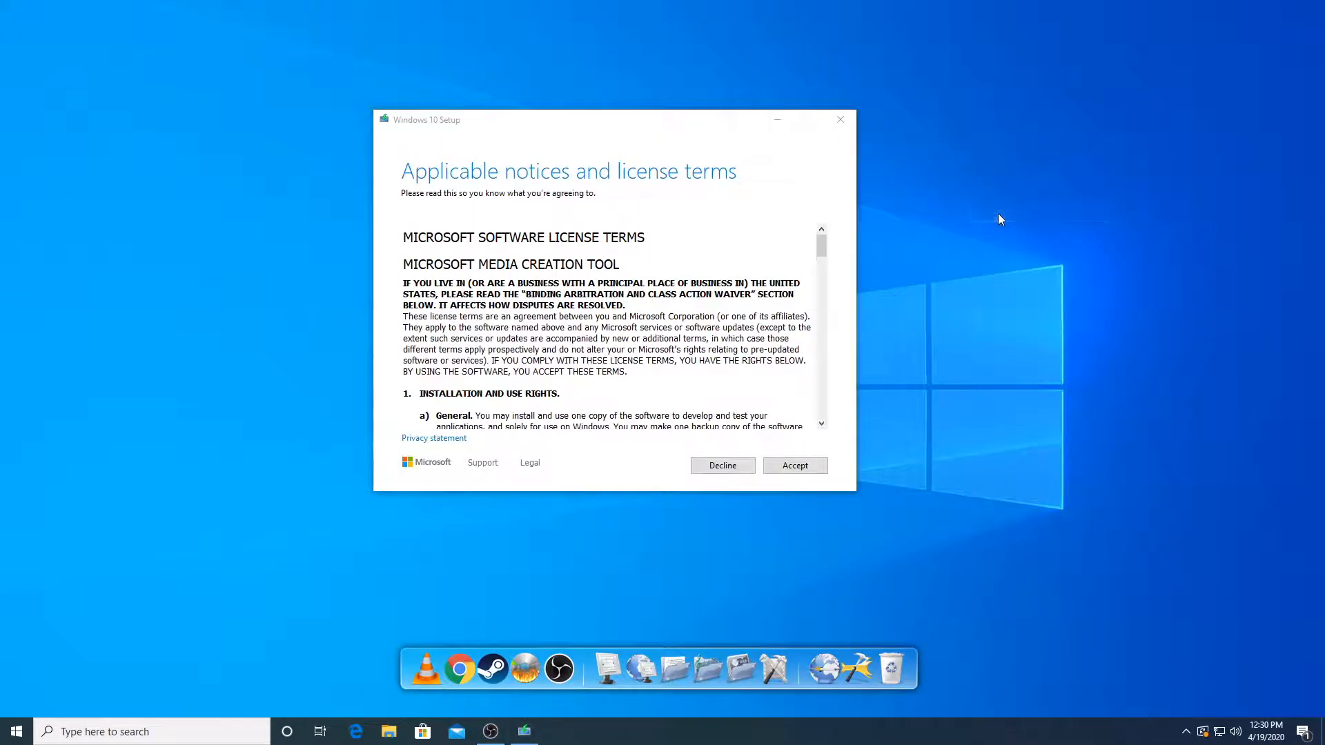
Step: Accept the media creation tool's license terms and choose to create installation media for another PC
scroll(774, 315, "down", 2)
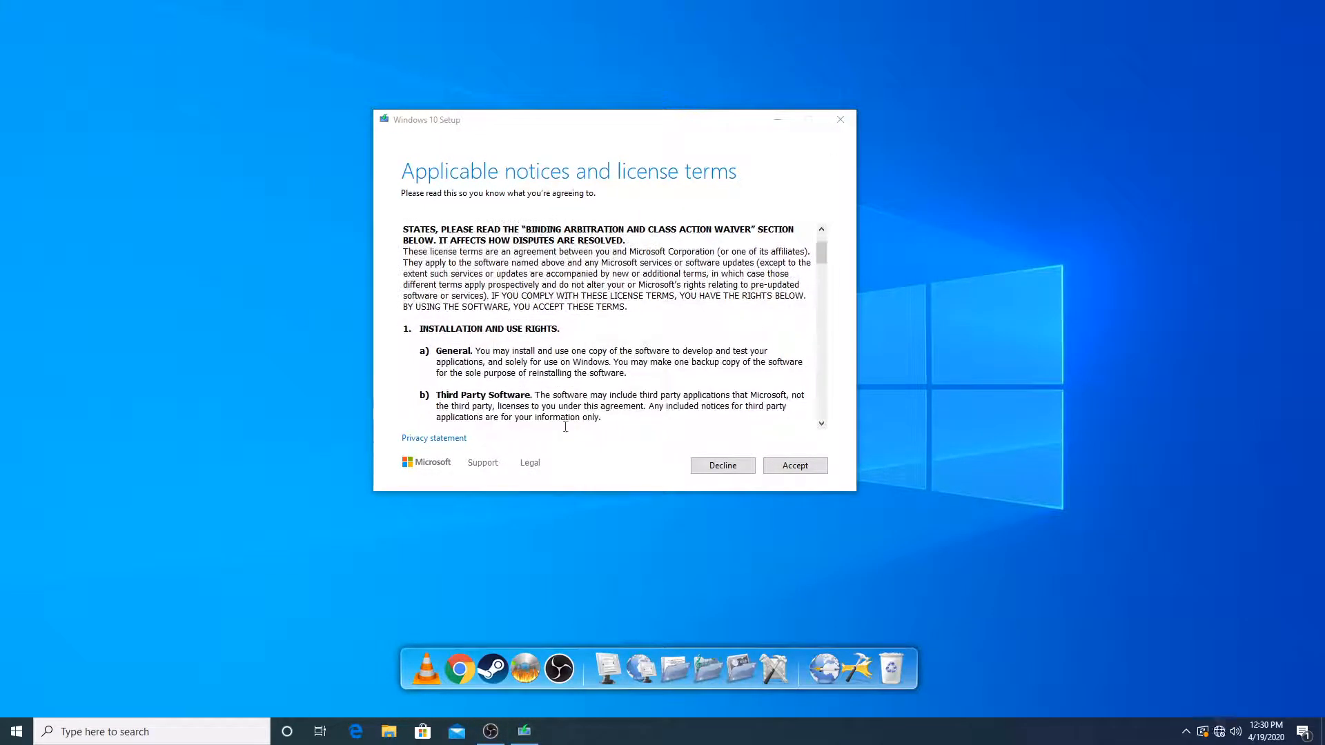
left_click(777, 472)
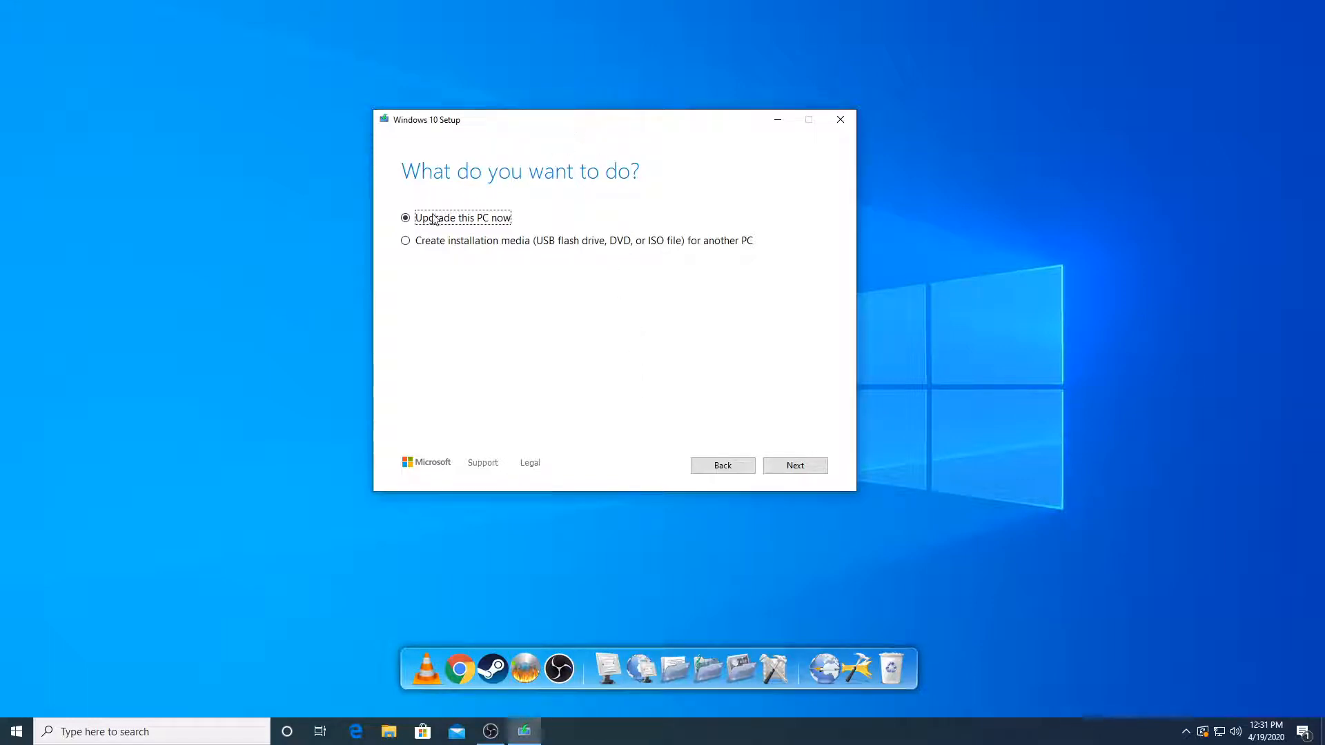
left_click(482, 243)
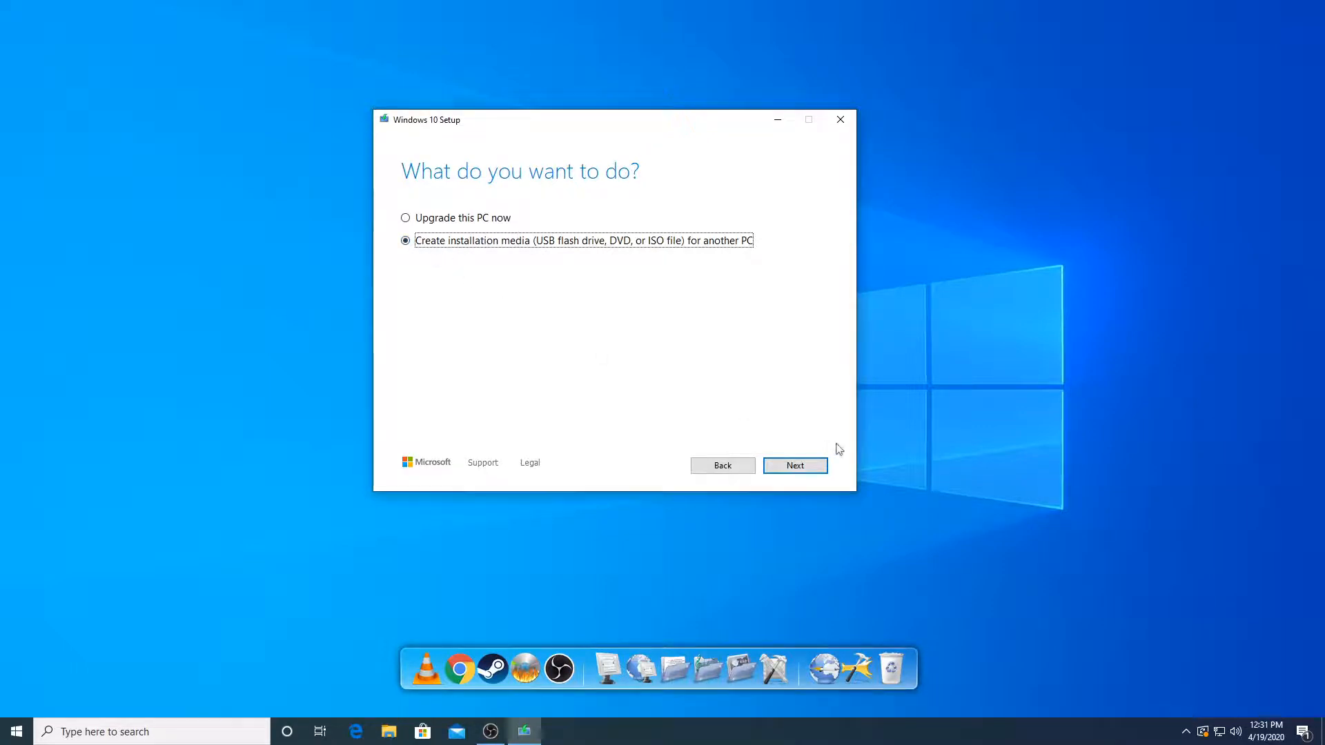
left_click(816, 465)
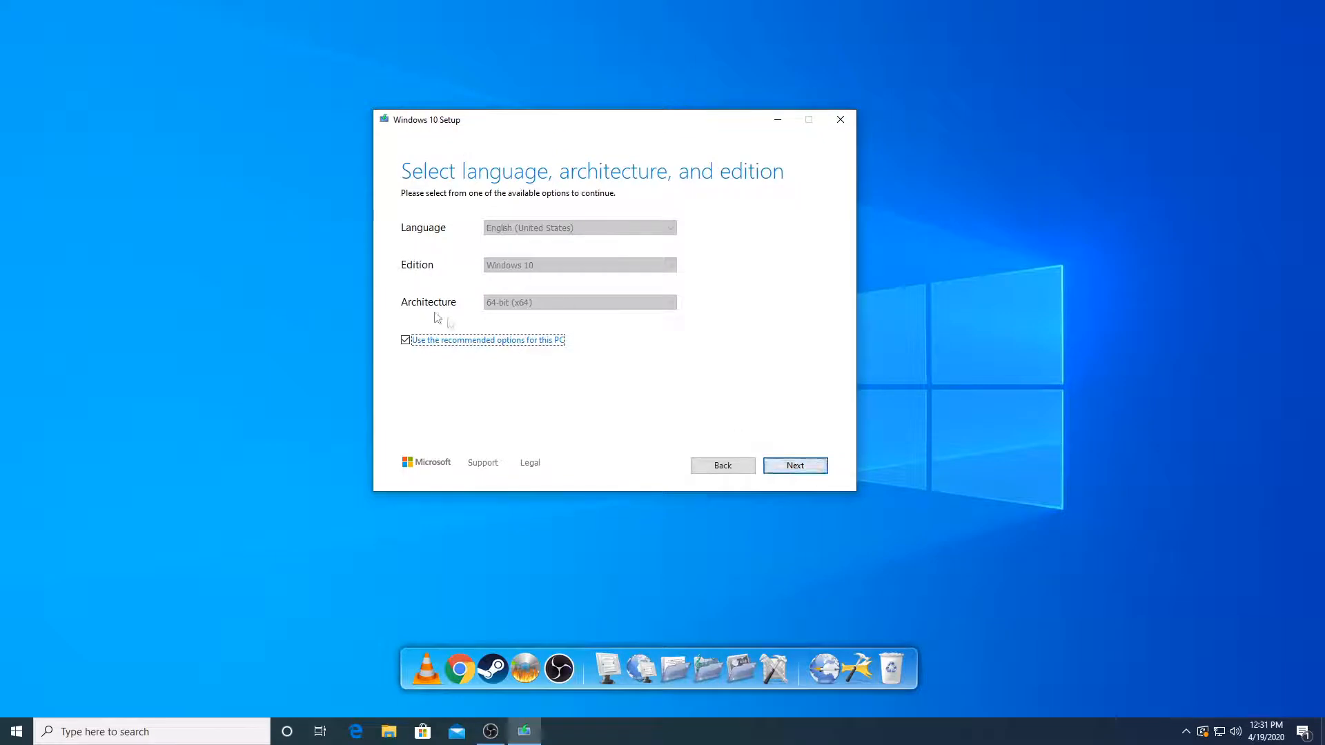
Step: Turn off the recommended options for this PC and set the architecture to Both, keeping English (United States) and Windows 10
left_click(436, 340)
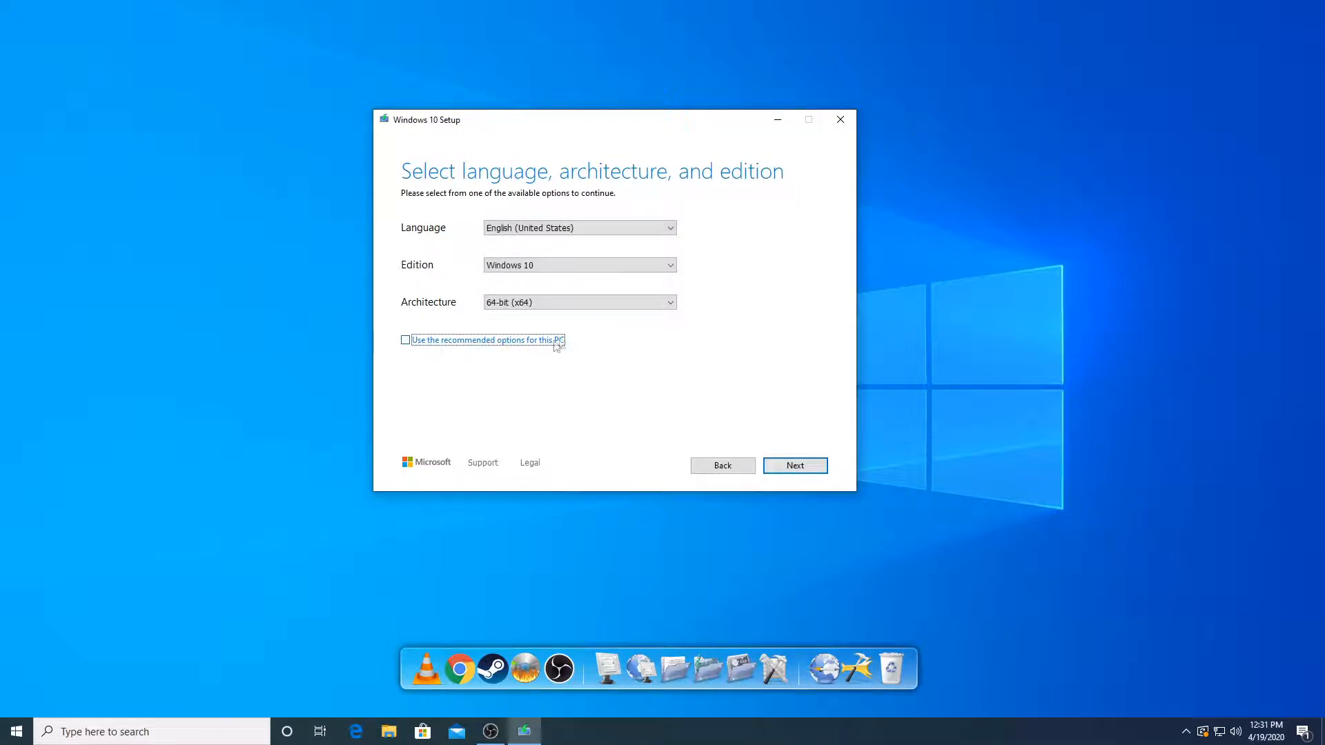
left_click(538, 229)
left_click(541, 228)
left_click(539, 267)
left_click(537, 263)
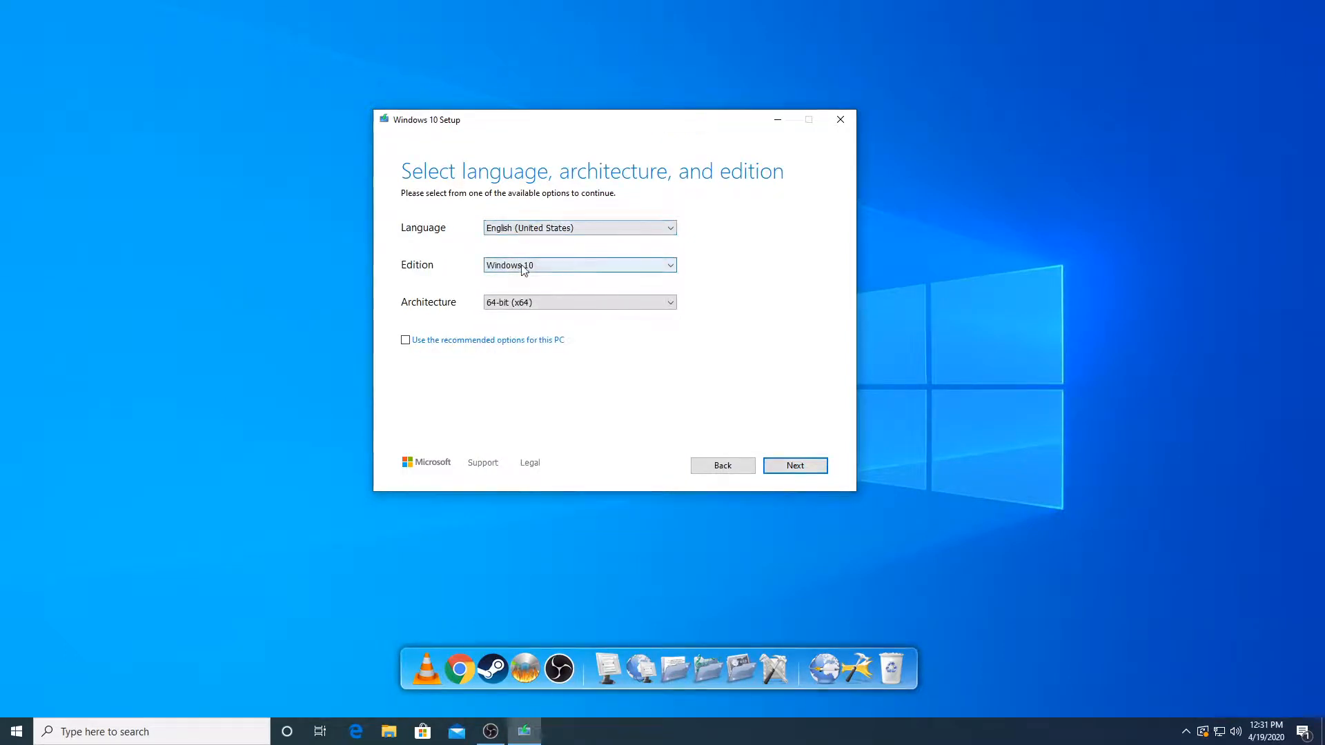
left_click(625, 269)
left_click(621, 271)
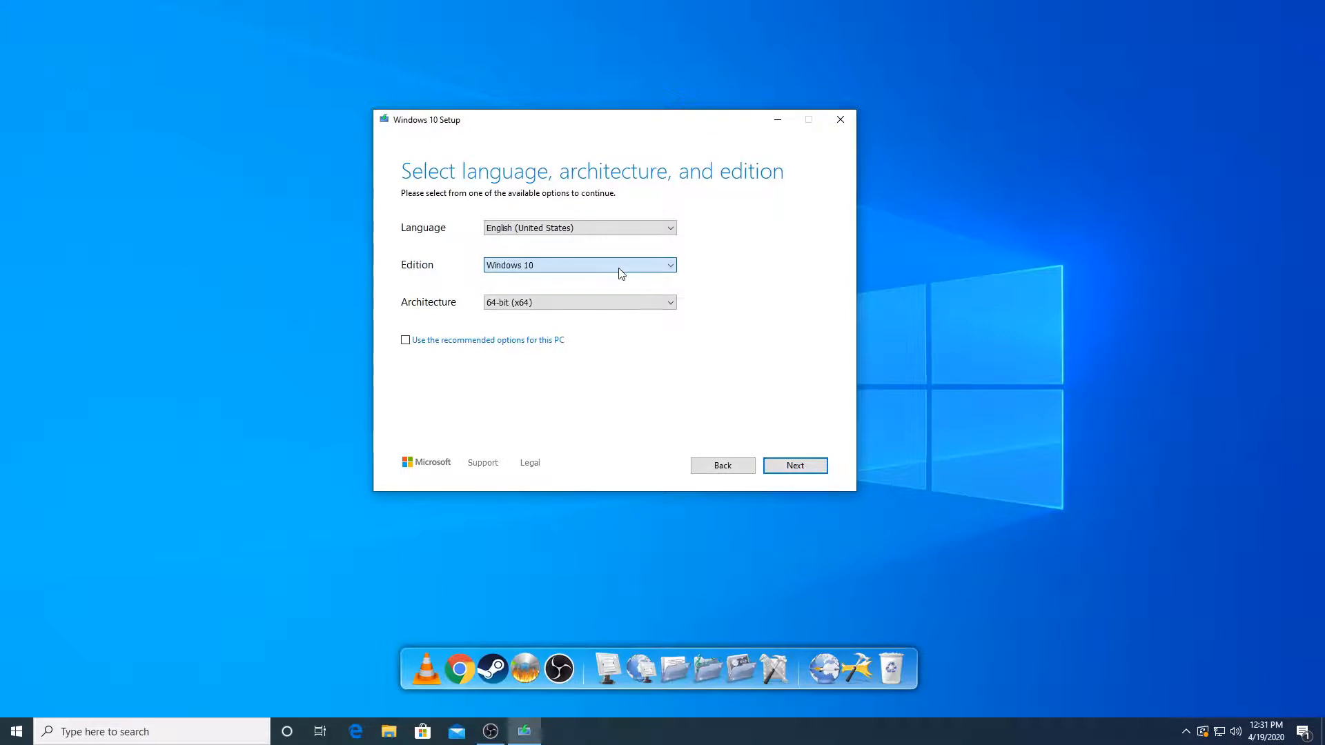
left_click(545, 305)
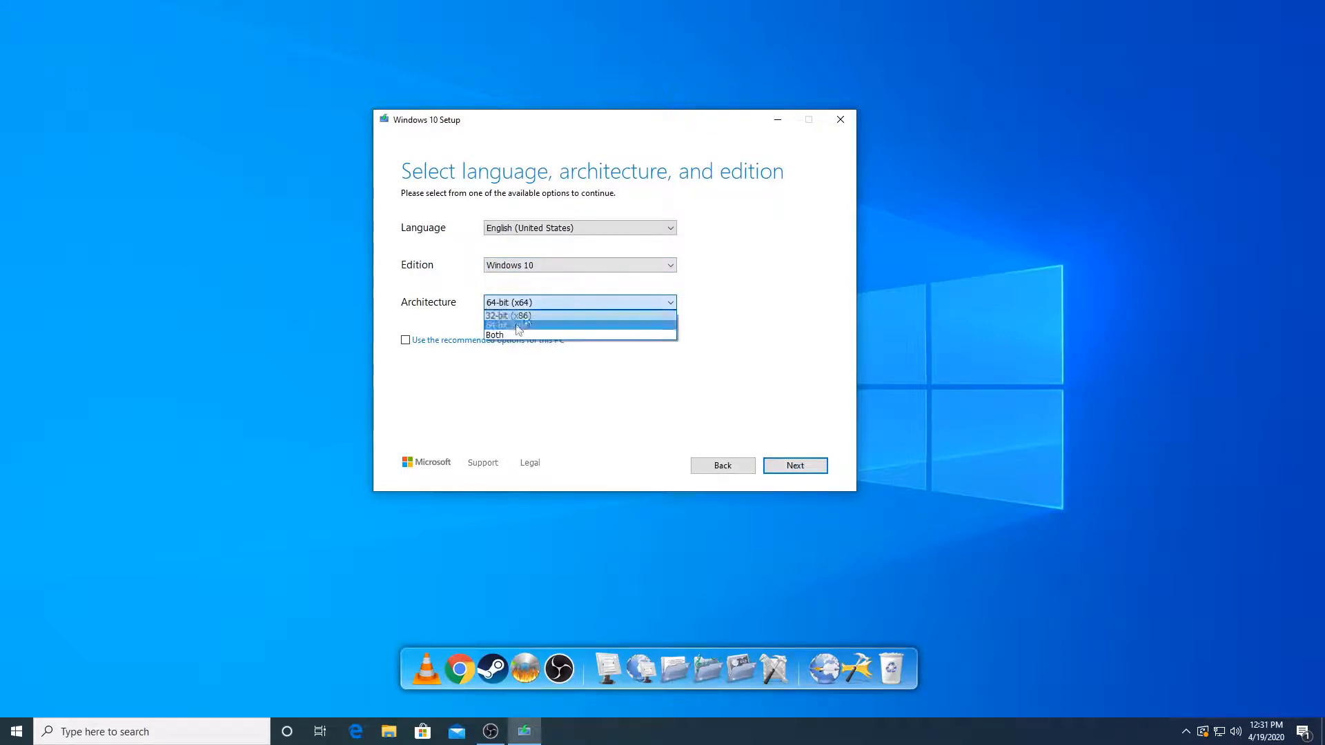
left_click(506, 337)
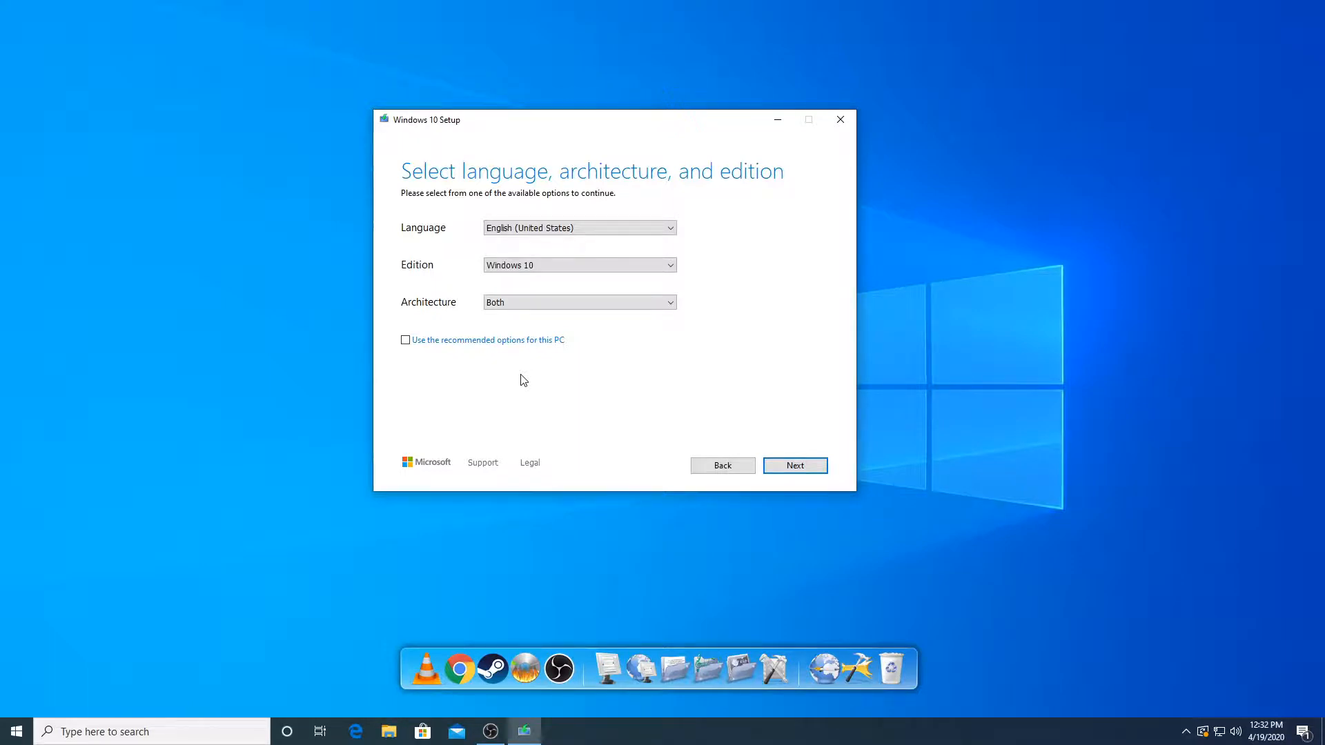
left_click(803, 470)
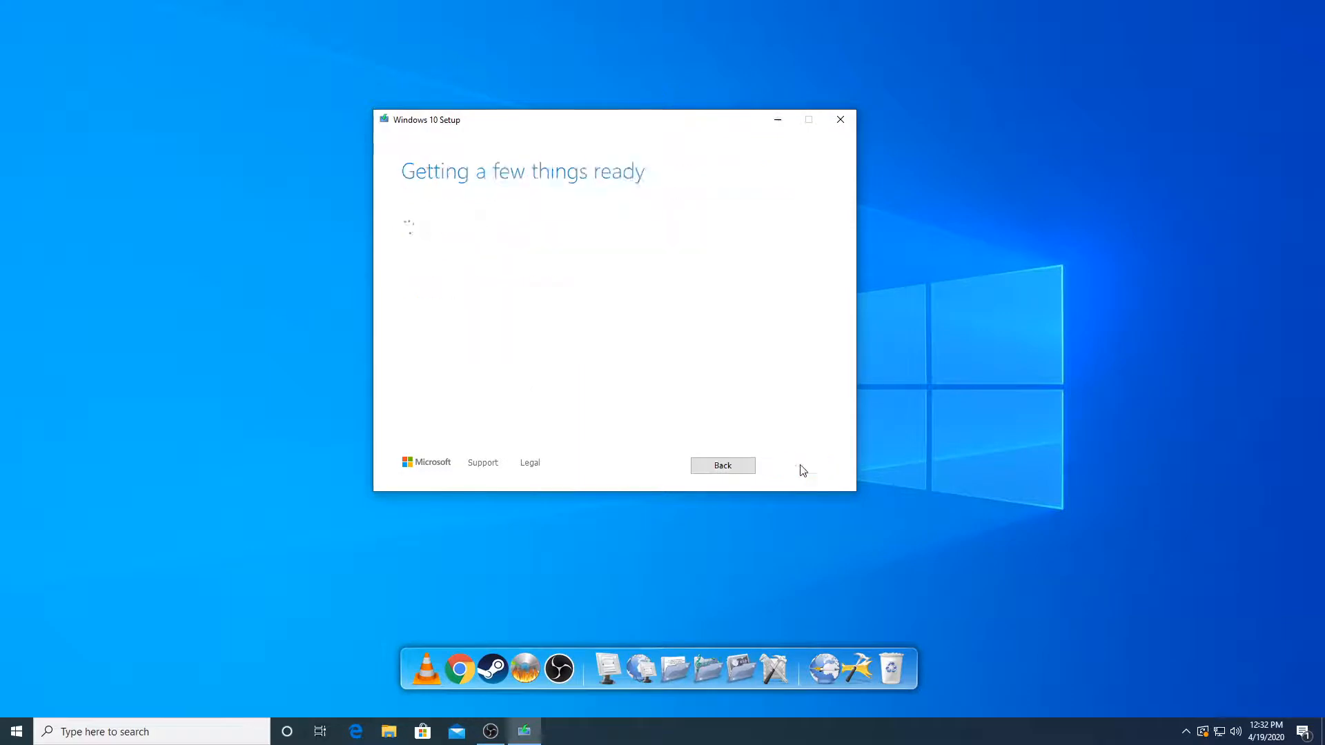
Step: Choose ISO file as the media and save it as Windows in the Documents folder to start the download
left_click(422, 267)
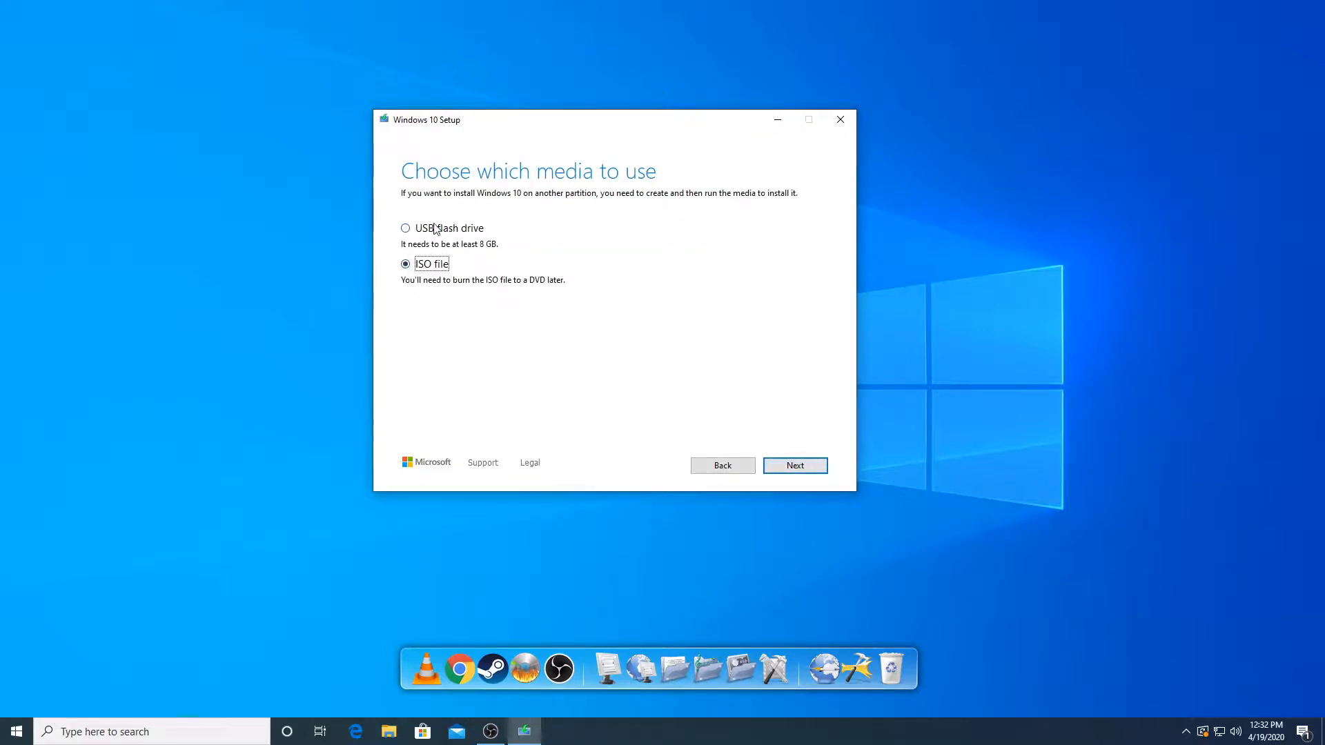
left_click(794, 466)
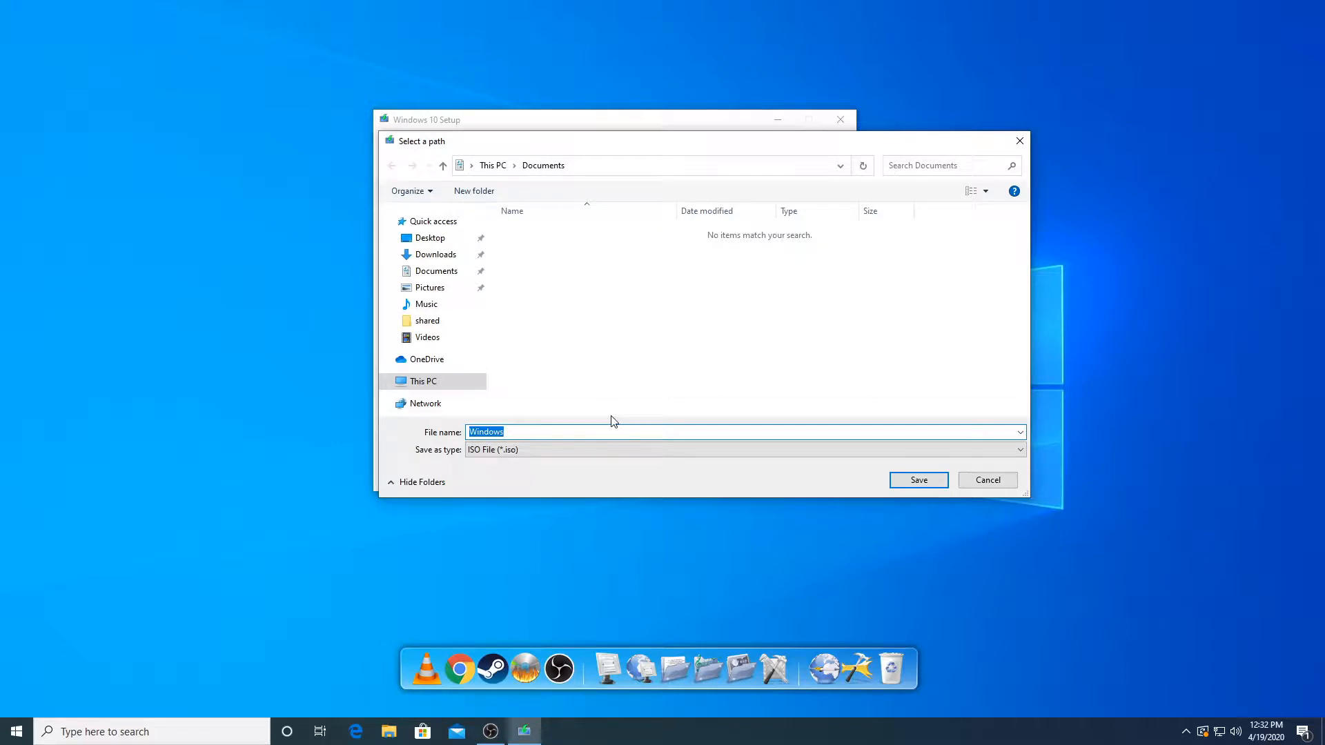
left_click_drag(596, 147, 590, 127)
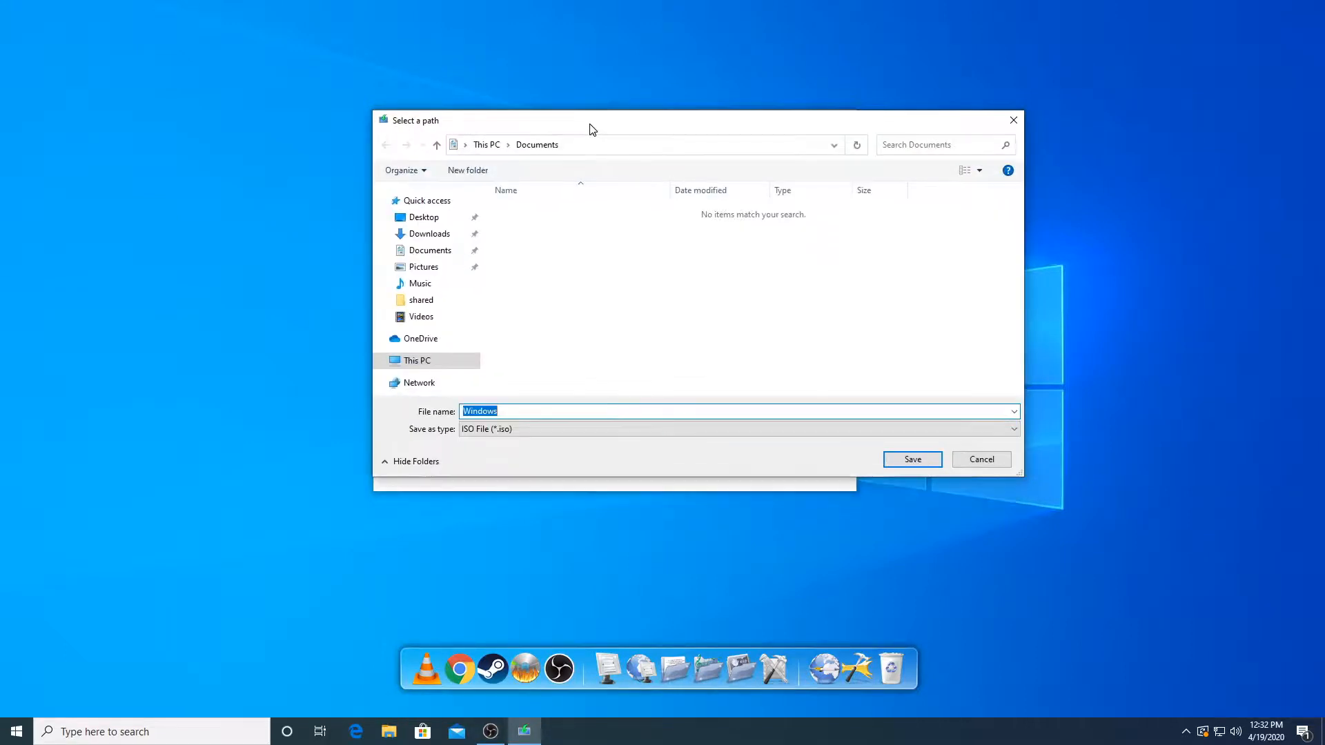
left_click(449, 250)
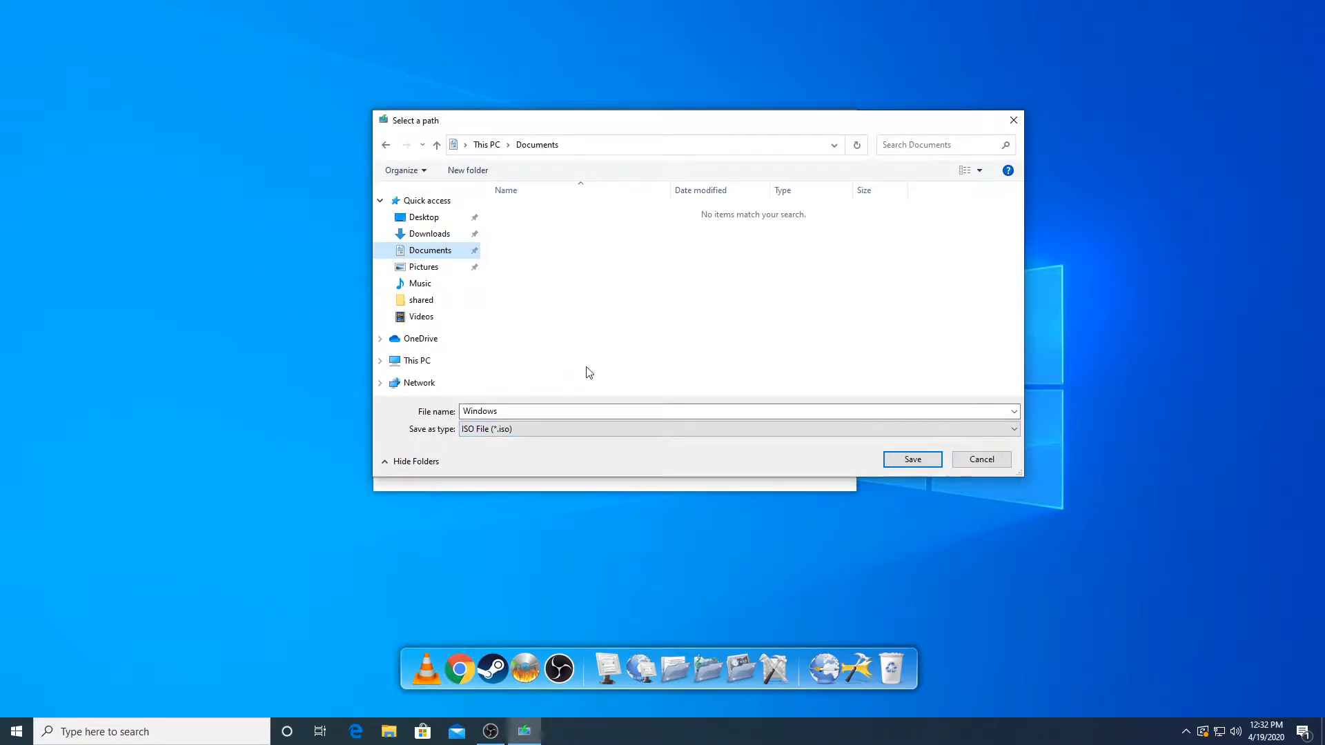
left_click(897, 461)
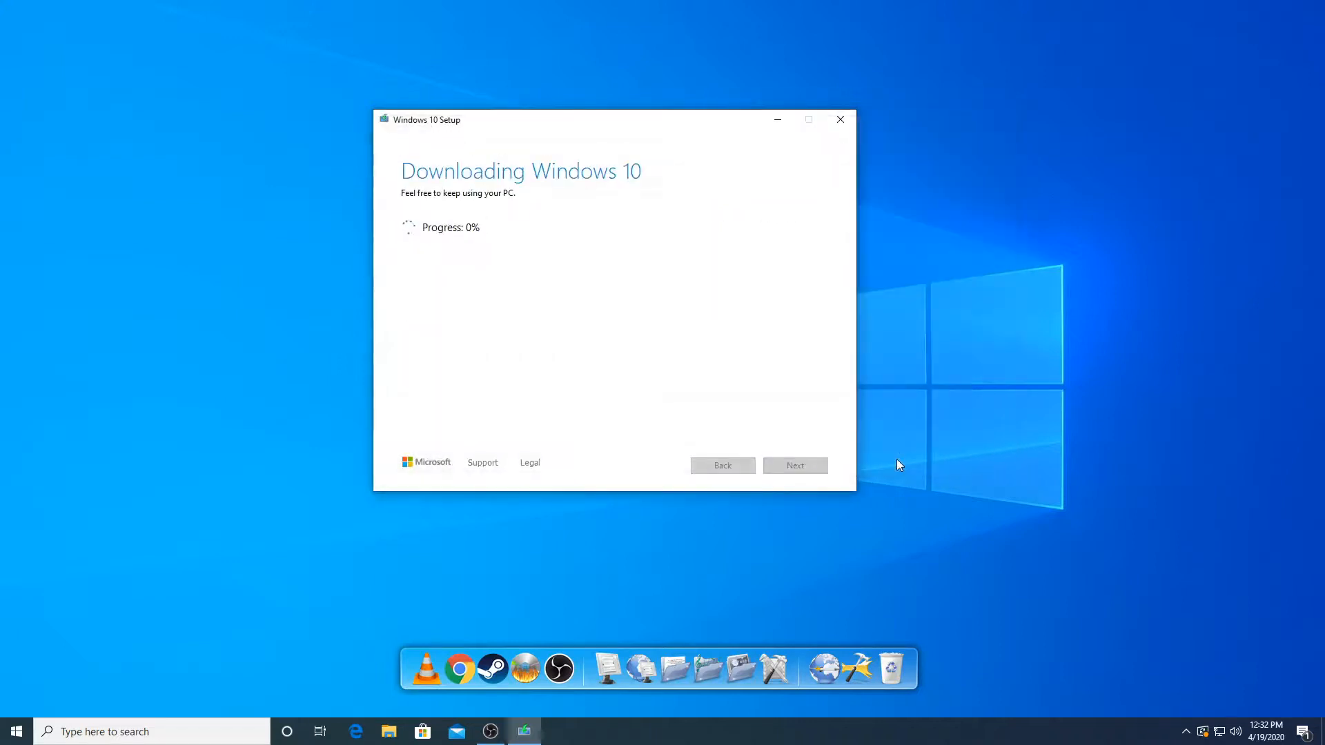